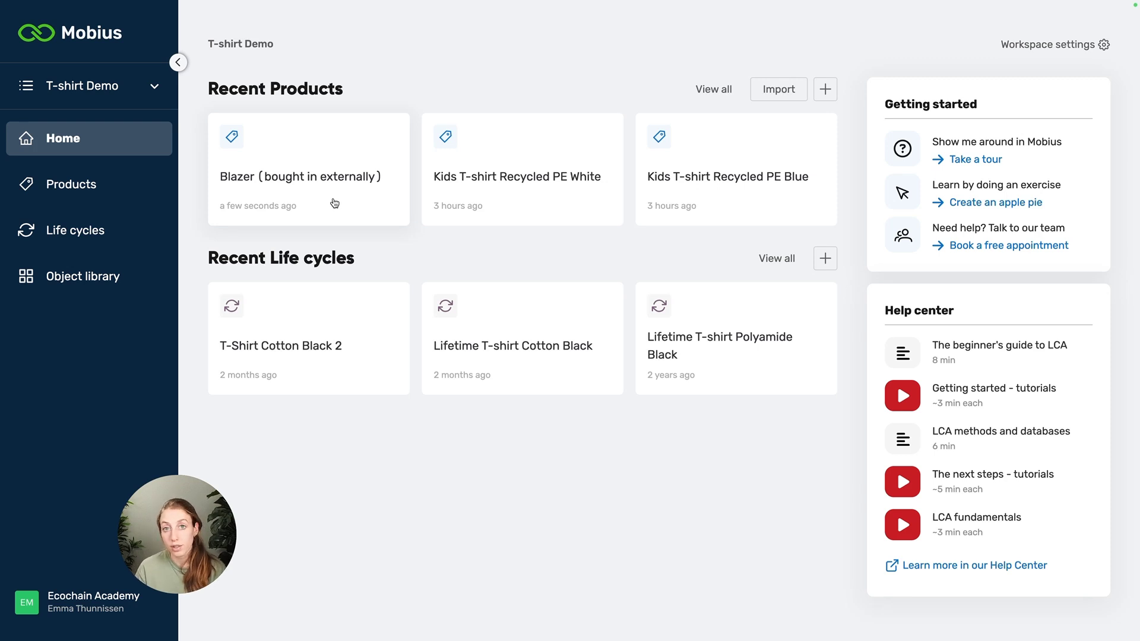
Step: Open the Blazer product and review the exported Environmental Profile PDF's product details, LCA standard and results table
click(333, 204)
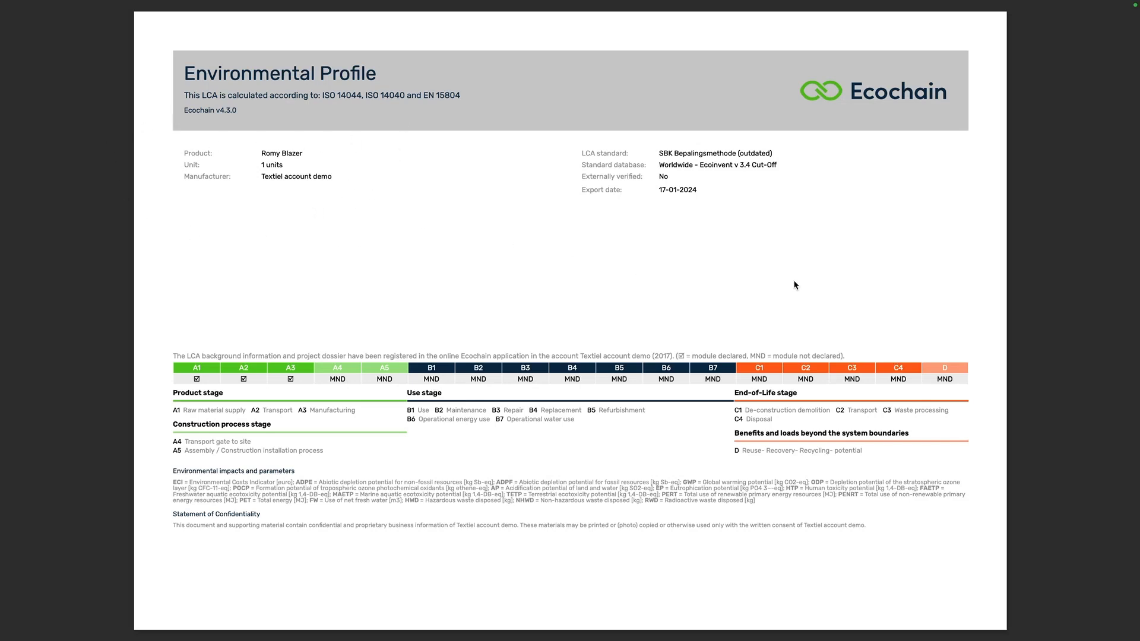
scroll(610, 212, down, 3)
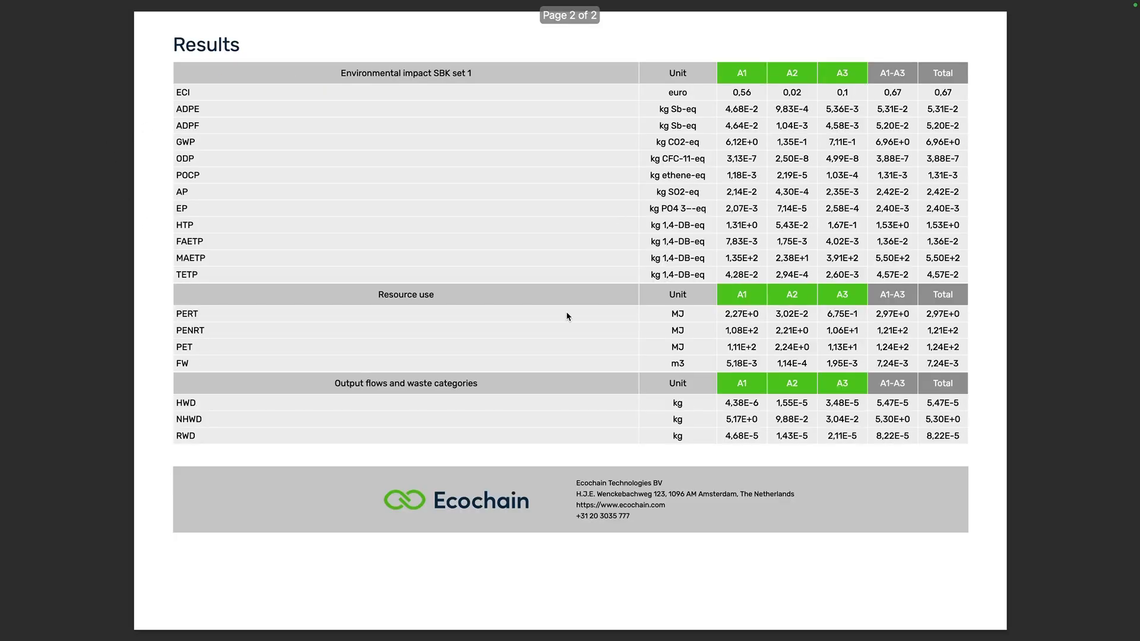
scroll(482, 268, up, 3)
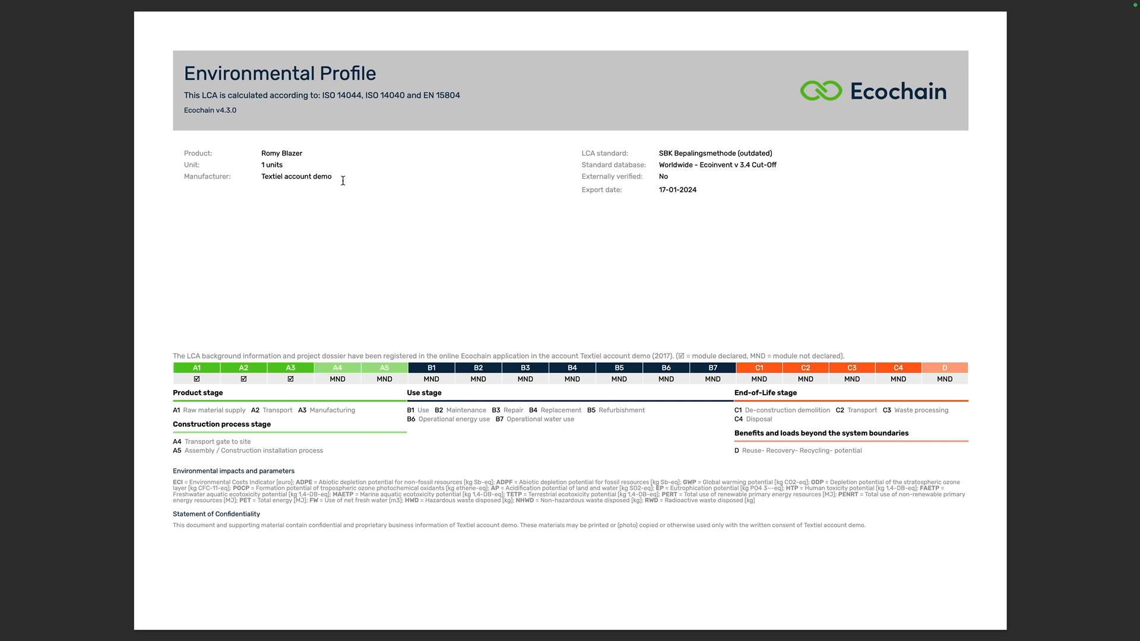
drag(302, 165, 254, 165)
click(293, 211)
drag(658, 153, 775, 153)
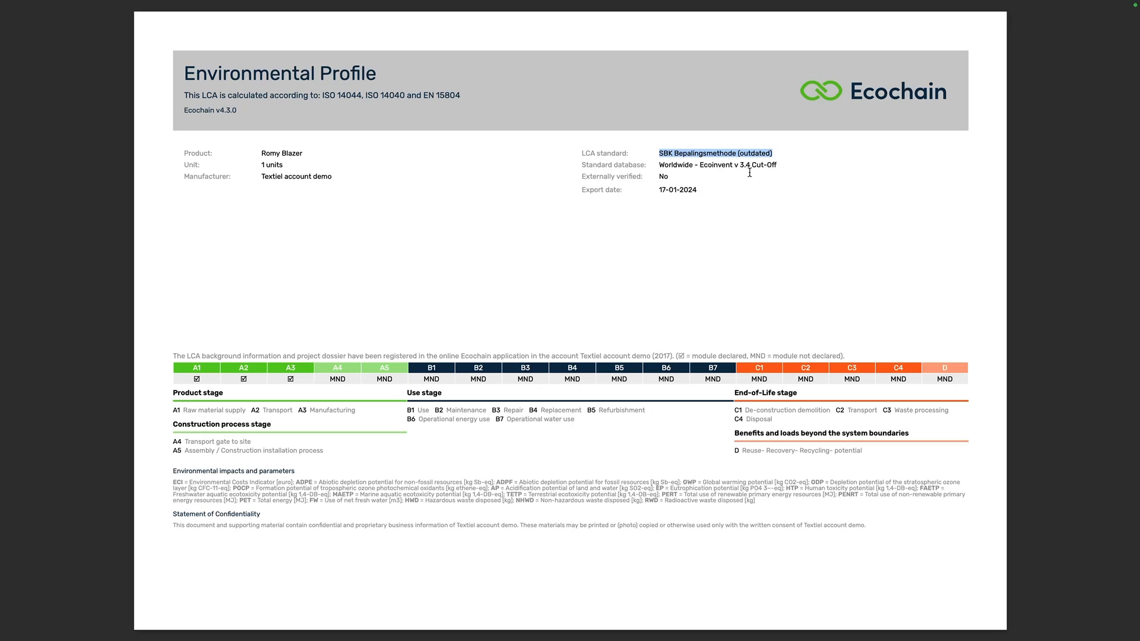
click(638, 167)
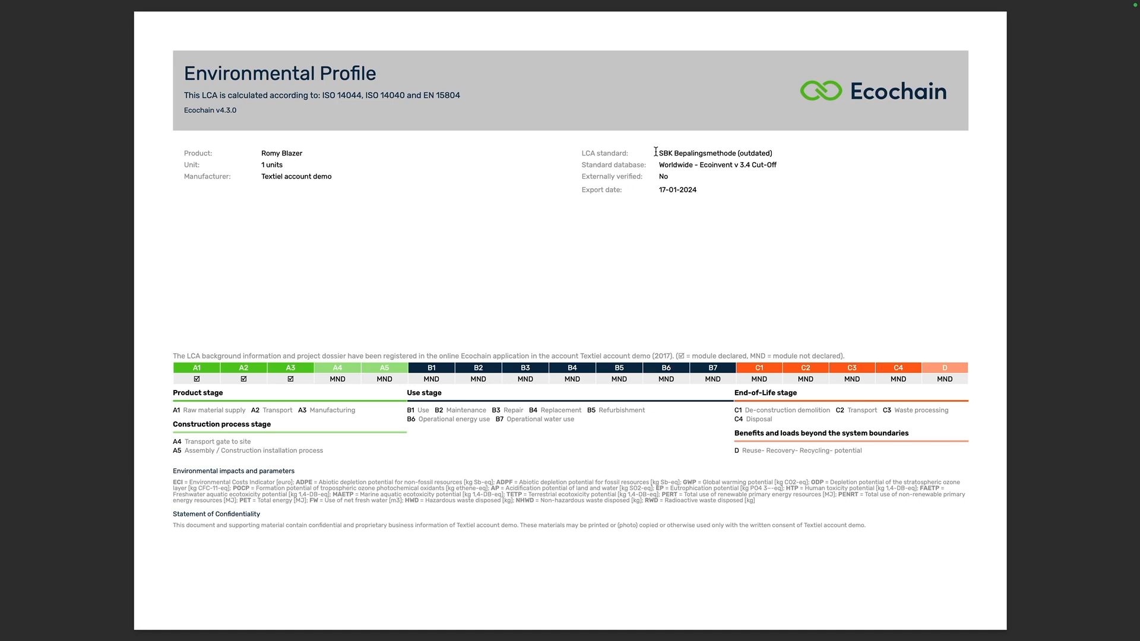
drag(657, 153, 778, 151)
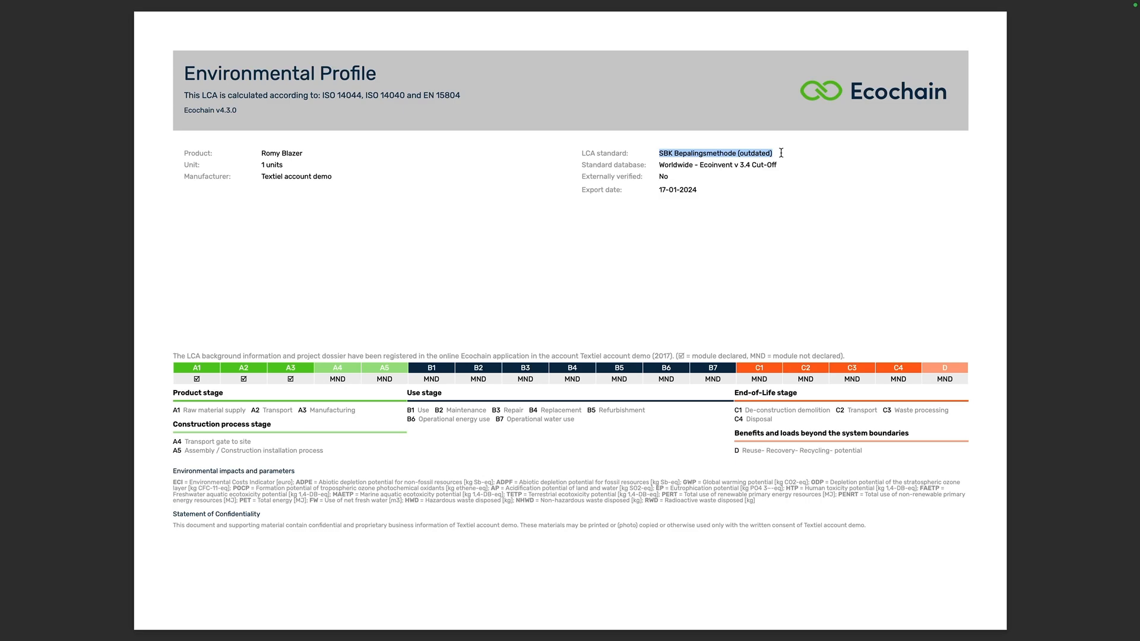
click(585, 230)
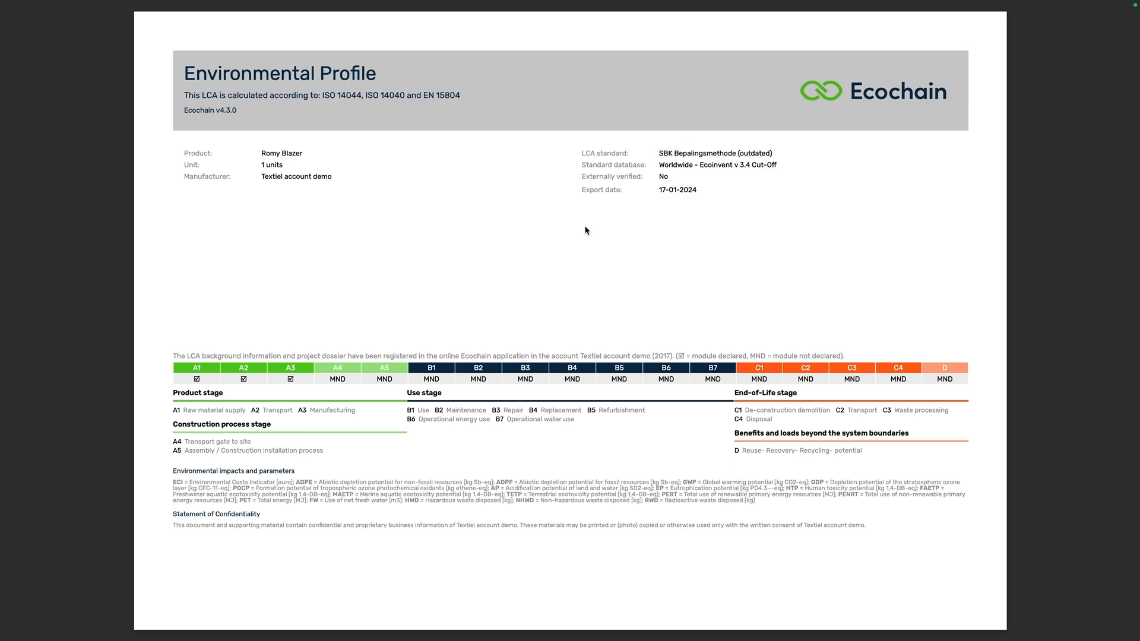
Step: Add an inventory item named Blazer (Purchased at Rose's) with unit piece and amount 1 to the Blazer product
key(ctrl+Up)
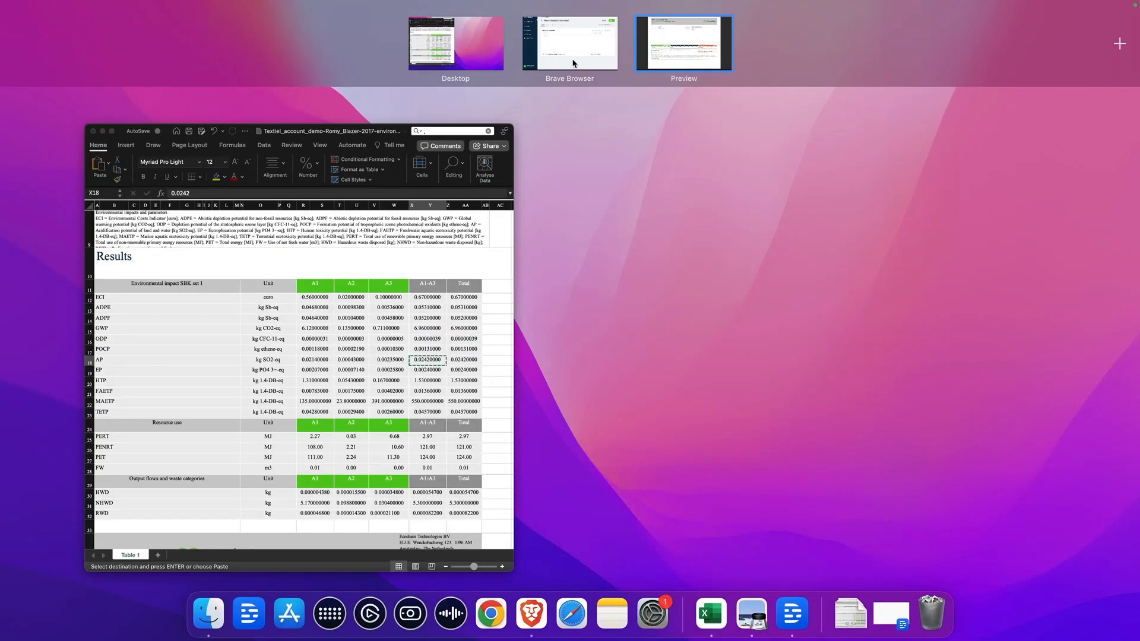
click(569, 48)
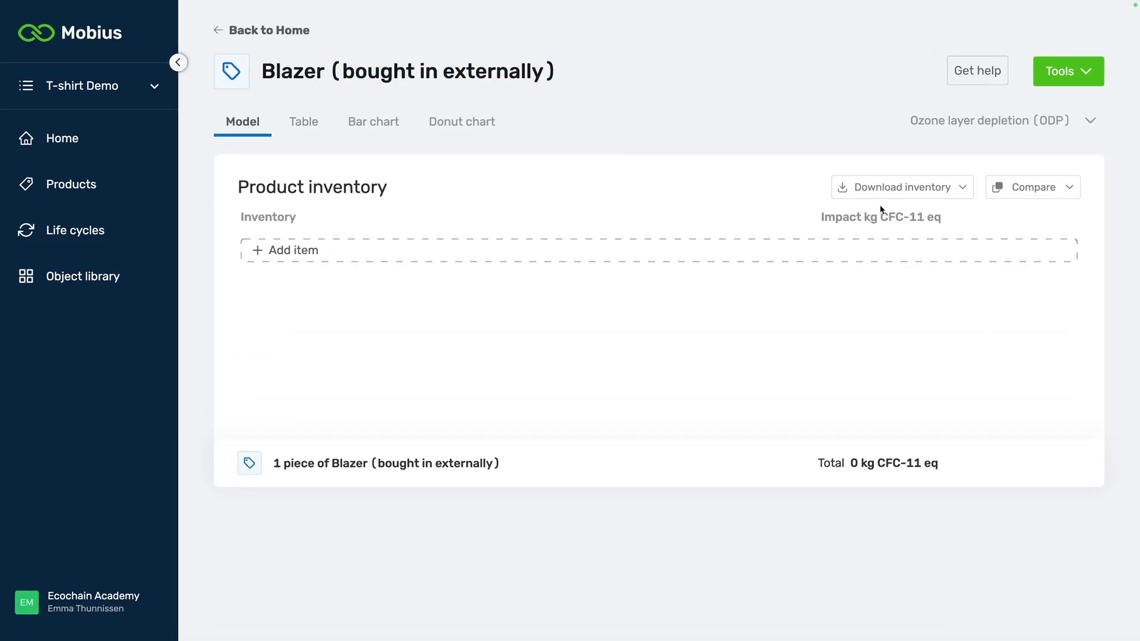
click(383, 257)
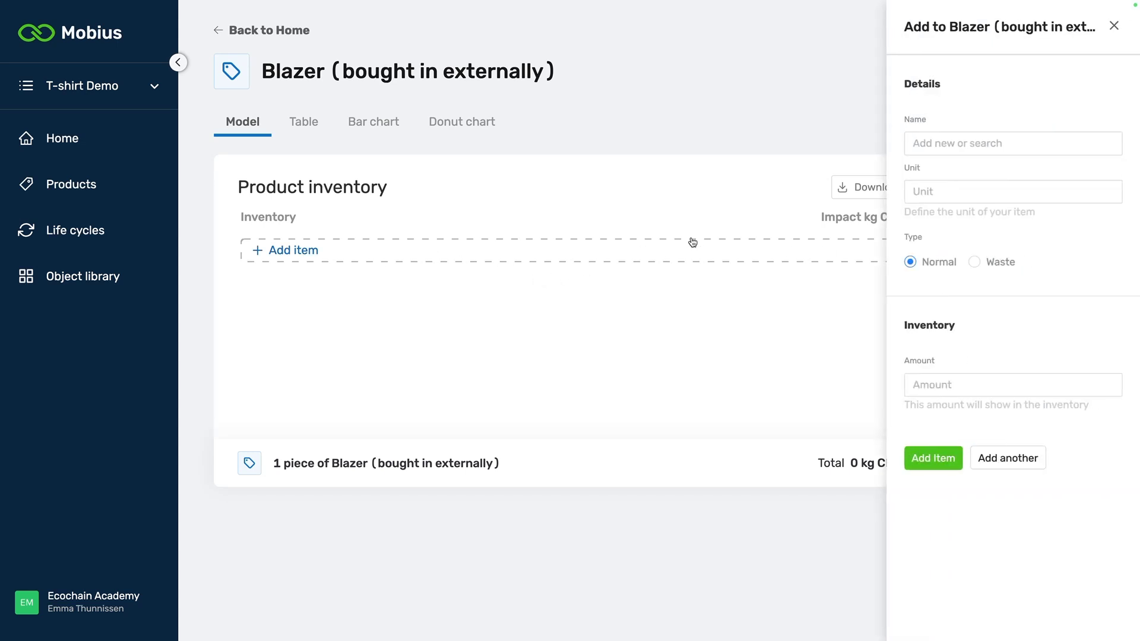
click(972, 143)
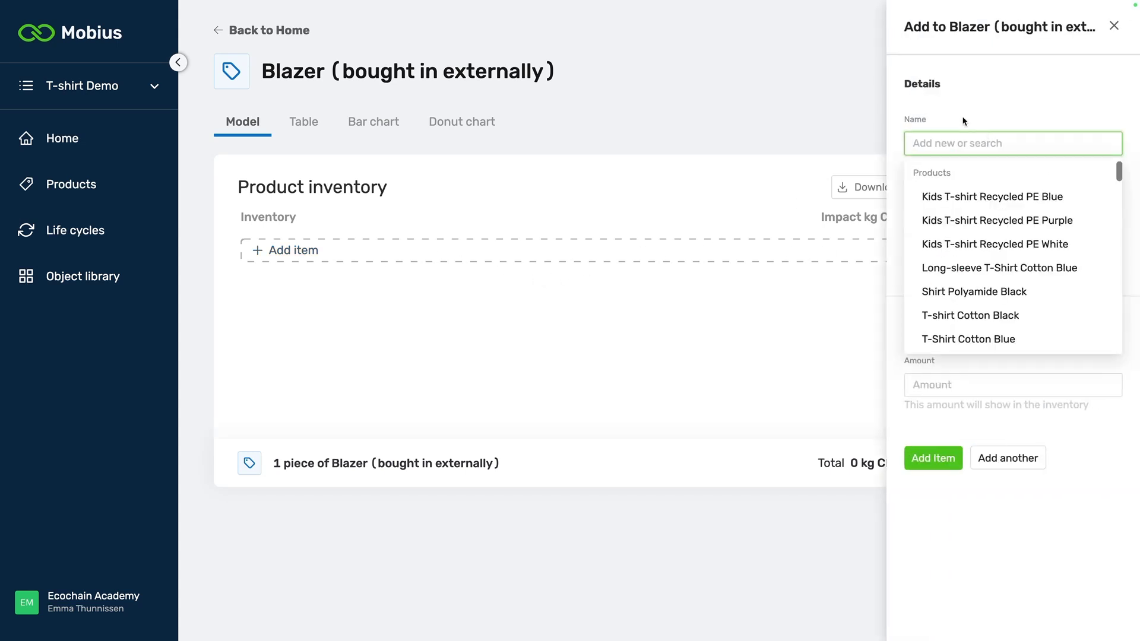
text(Blazer (Purchased at Rose's))
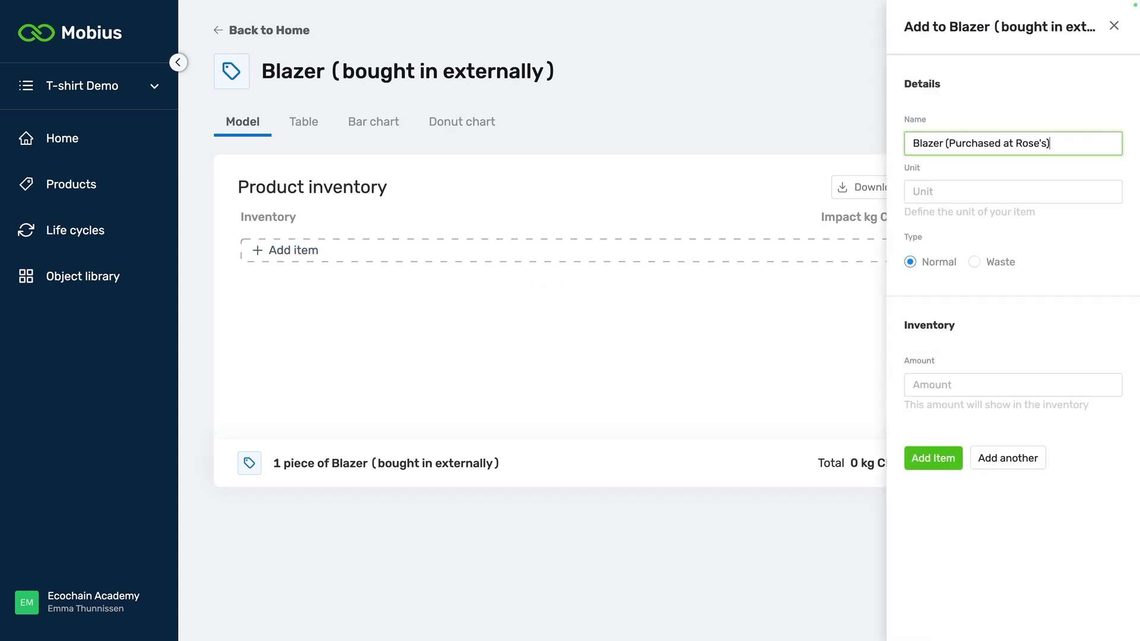
click(1007, 190)
text(piece)
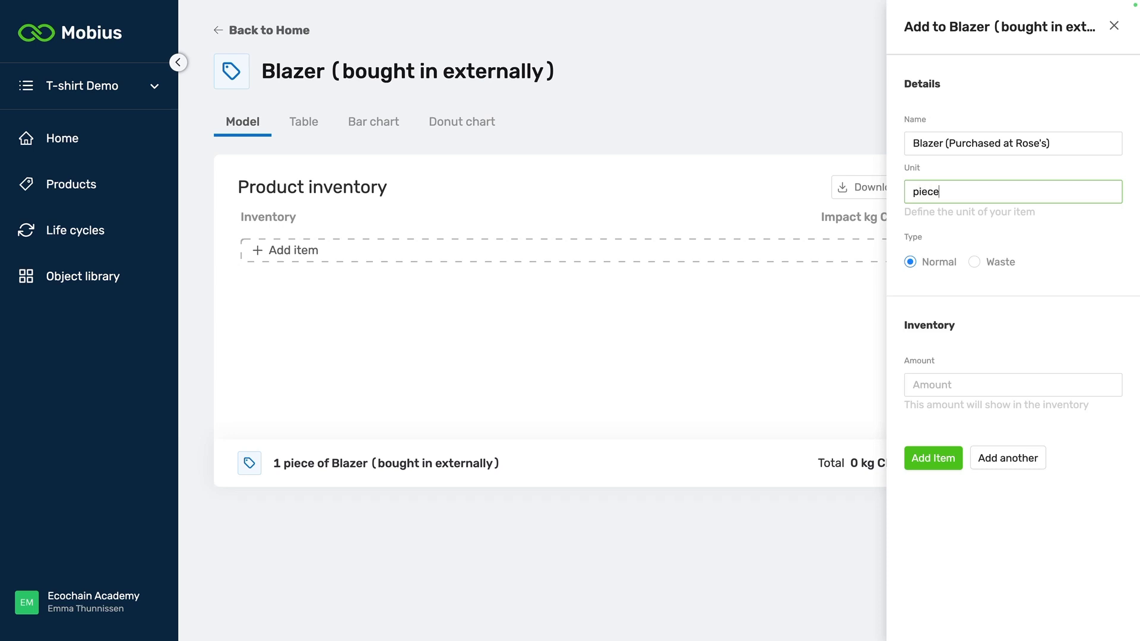
click(931, 388)
text(1)
click(933, 458)
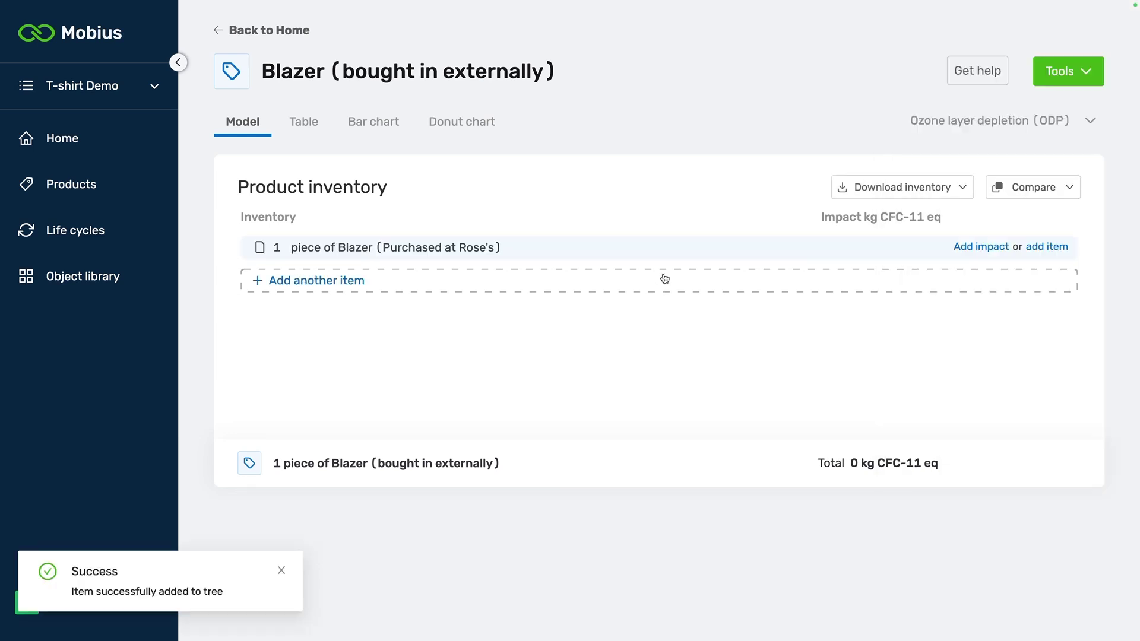
Step: Open the custom impact form for the Blazer (Purchased at Rose's) item and look through its impact fields
click(728, 253)
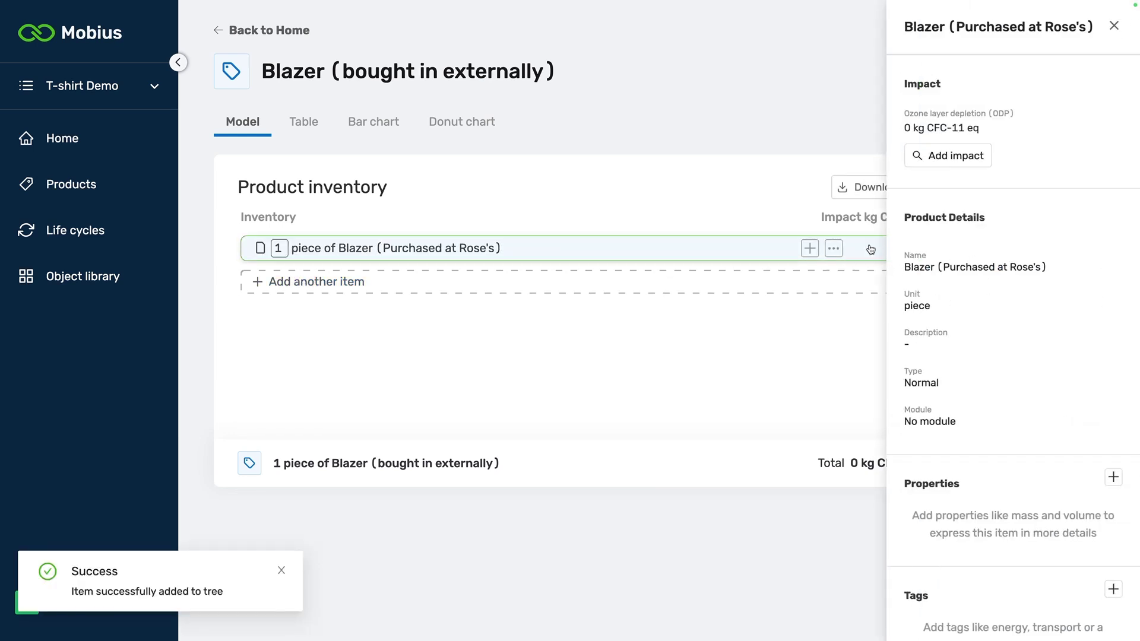
click(929, 157)
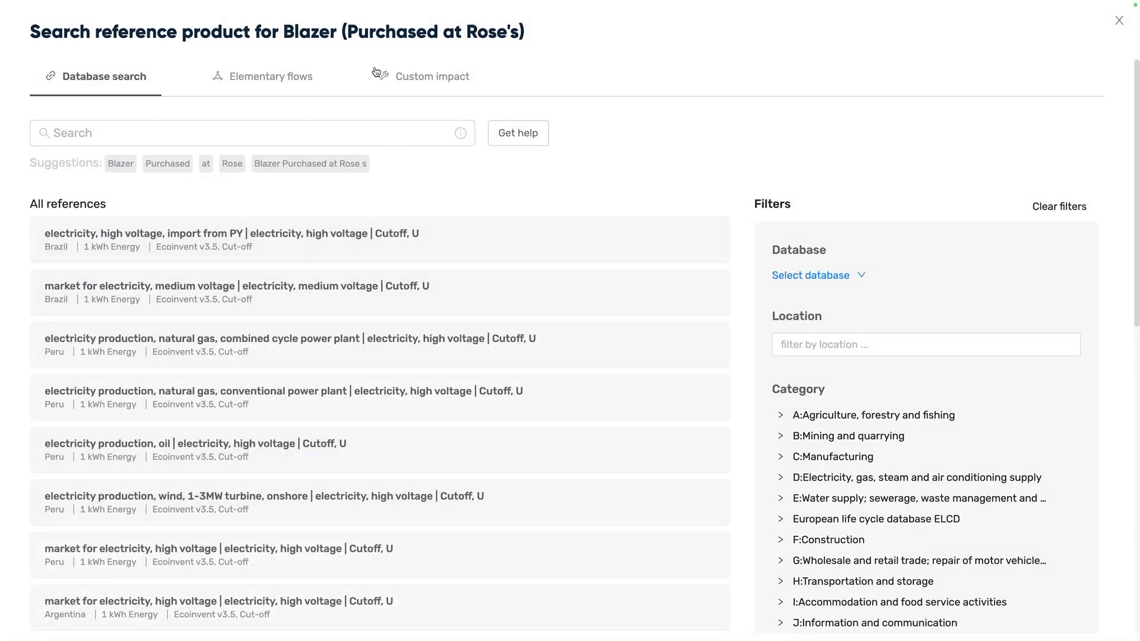
click(444, 83)
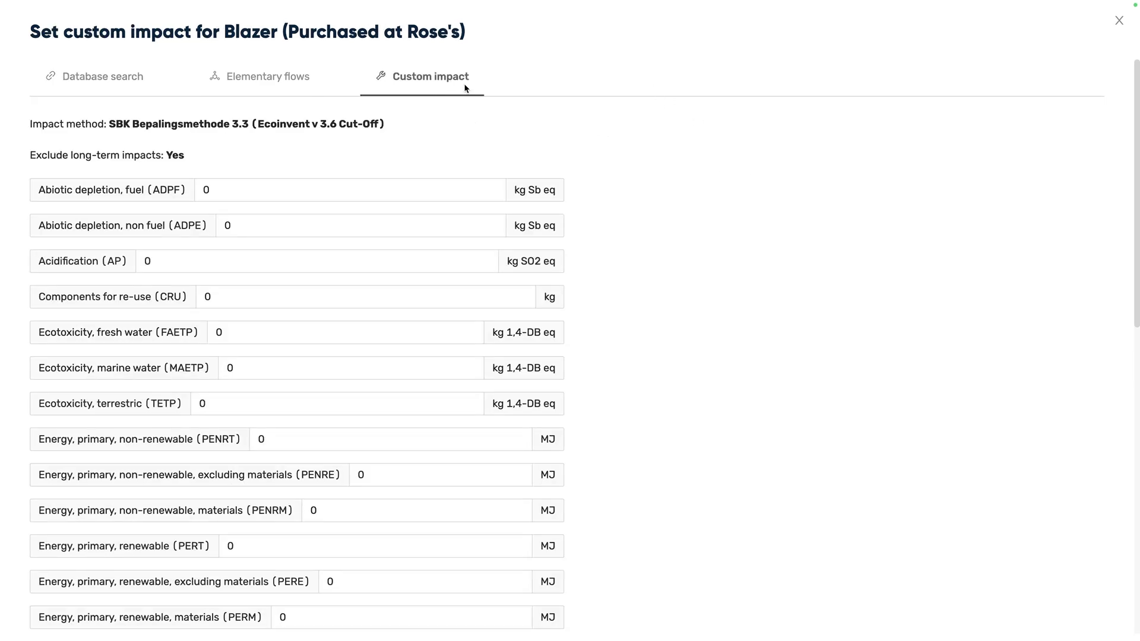
scroll(189, 347, down, 1)
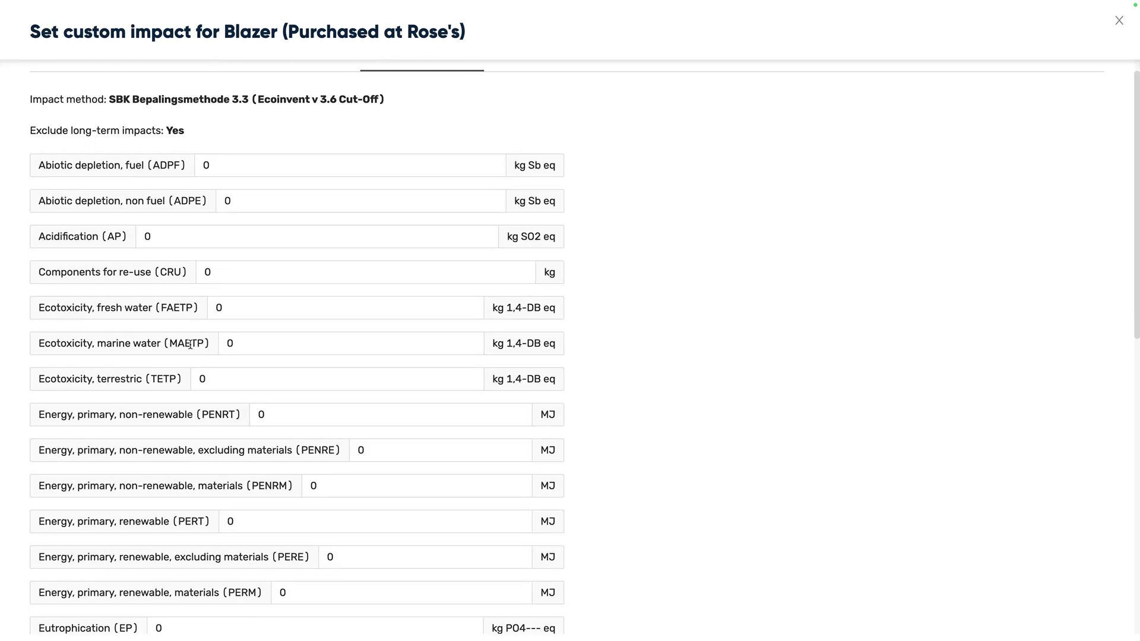
scroll(189, 344, down, 10)
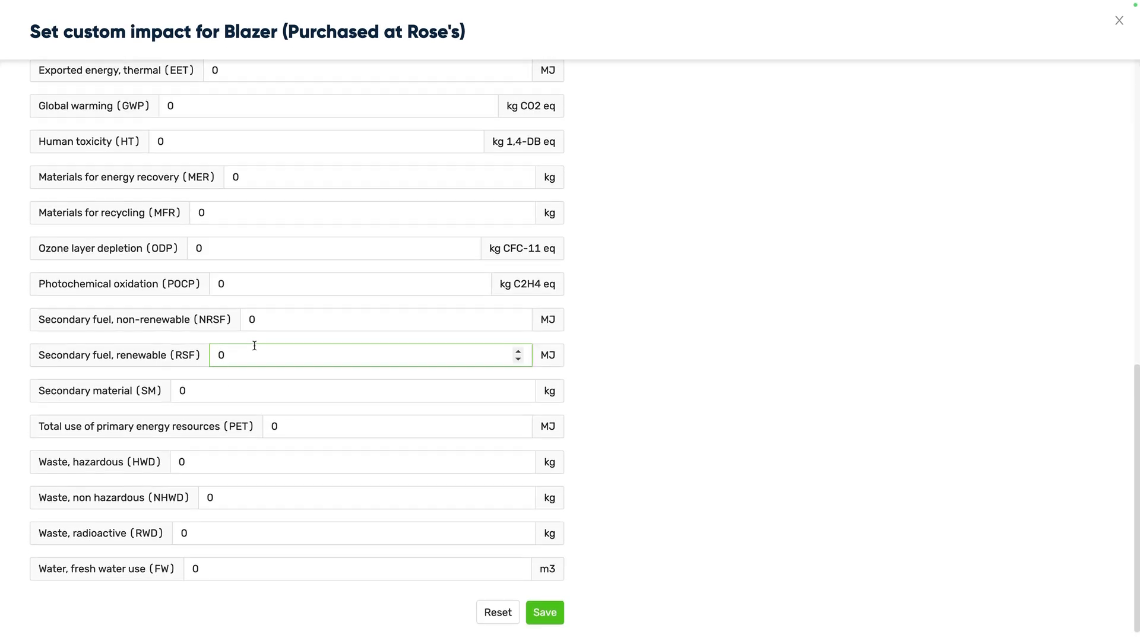
scroll(254, 346, up, 10)
scroll(327, 279, down, 8)
scroll(331, 284, down, 3)
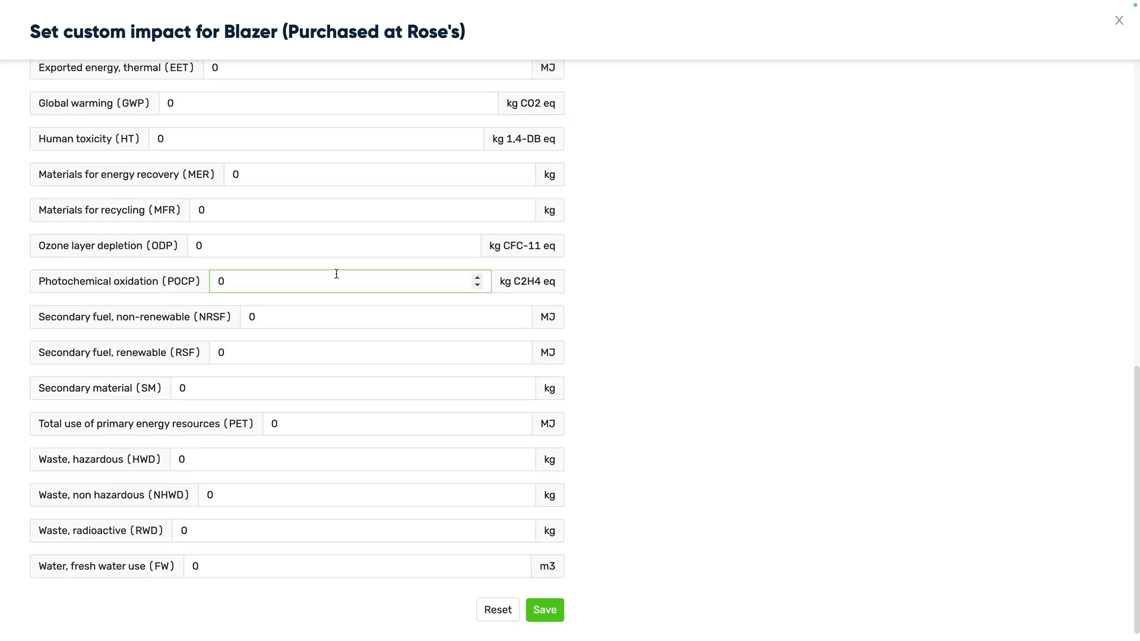
scroll(460, 244, up, 10)
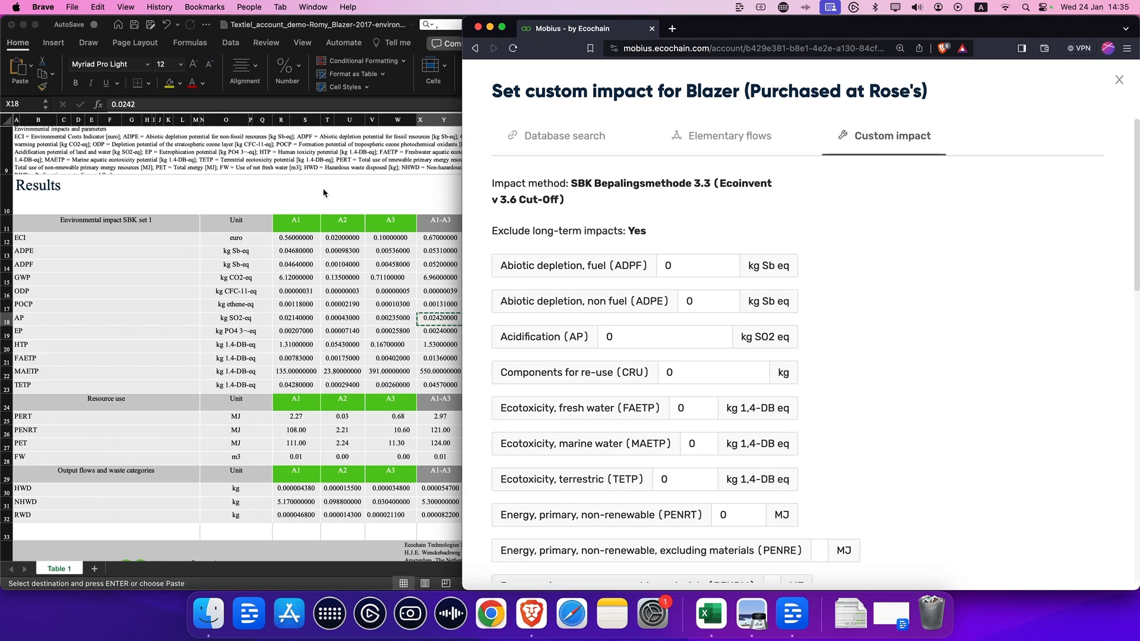
Step: Examine the A1-A3 results in the exported Excel sheet placed beside the custom impact form
click(323, 187)
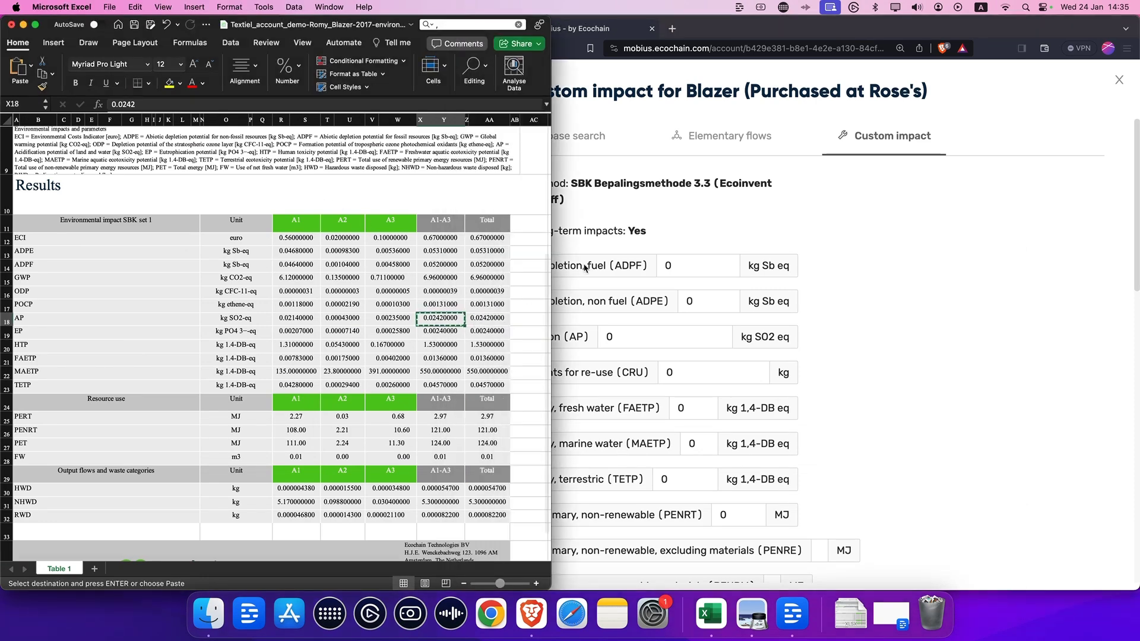
click(1076, 305)
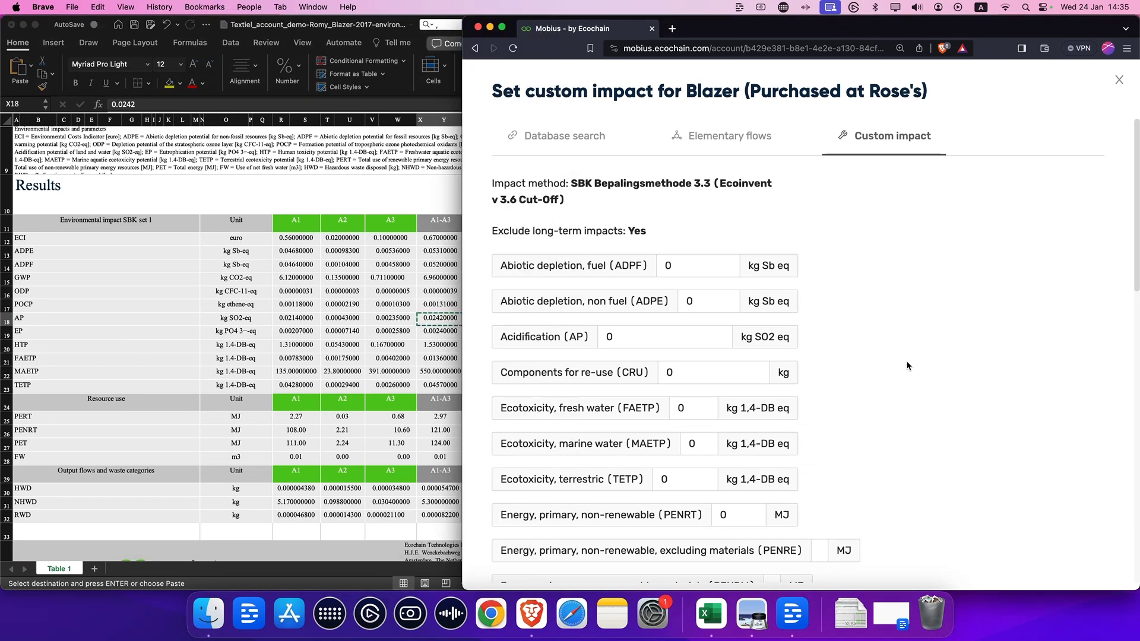
click(40, 337)
drag(288, 252, 501, 386)
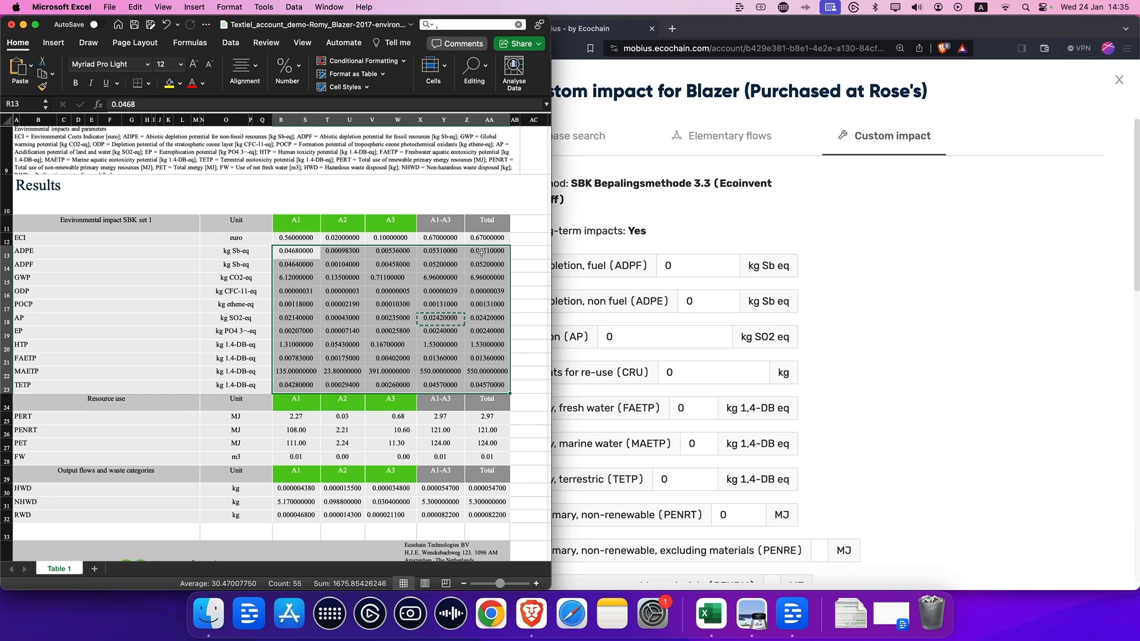
click(524, 319)
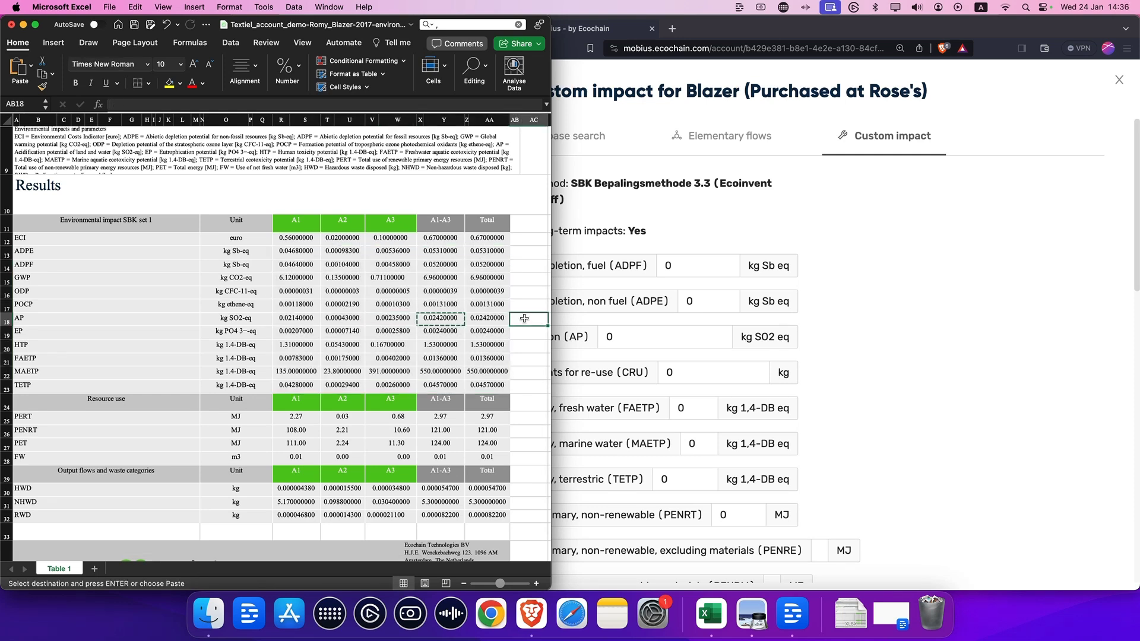
click(287, 225)
click(360, 196)
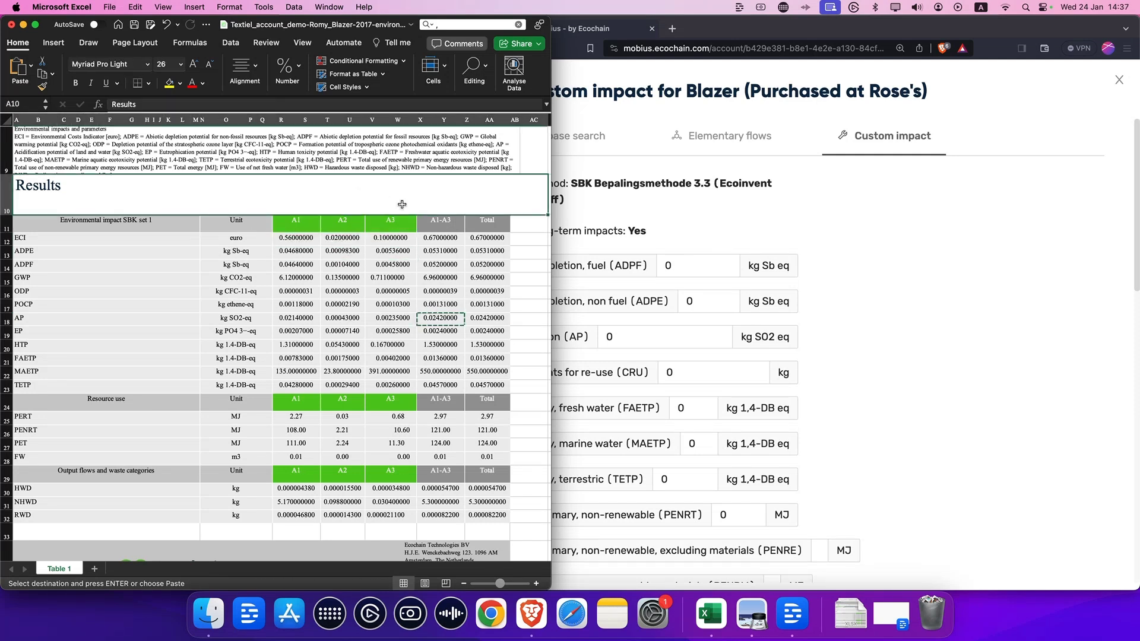
click(372, 253)
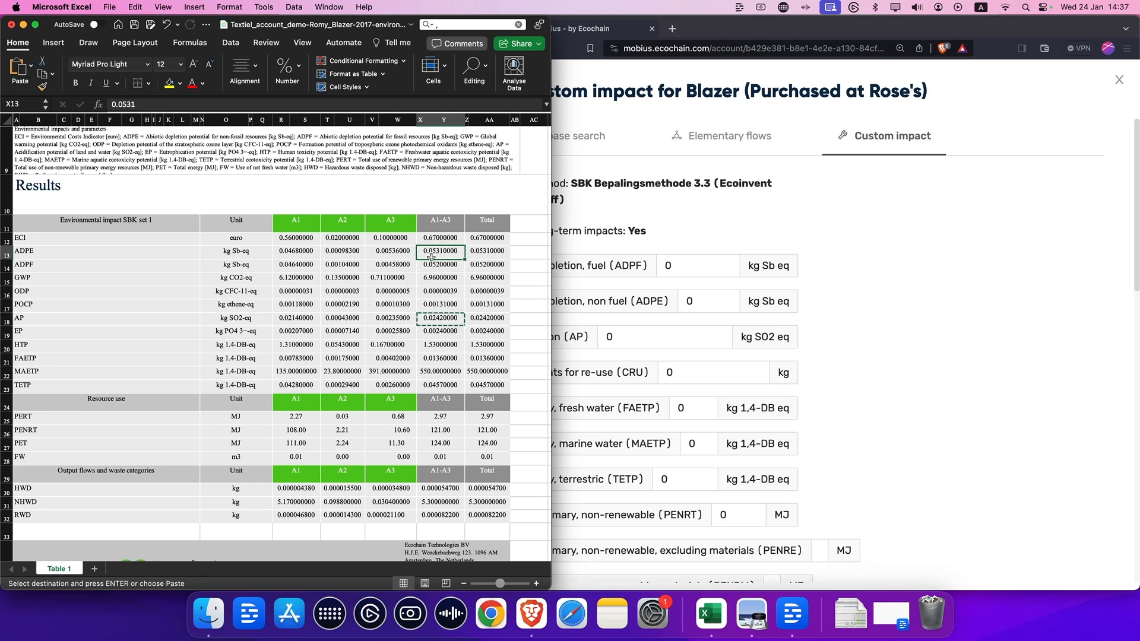
click(87, 254)
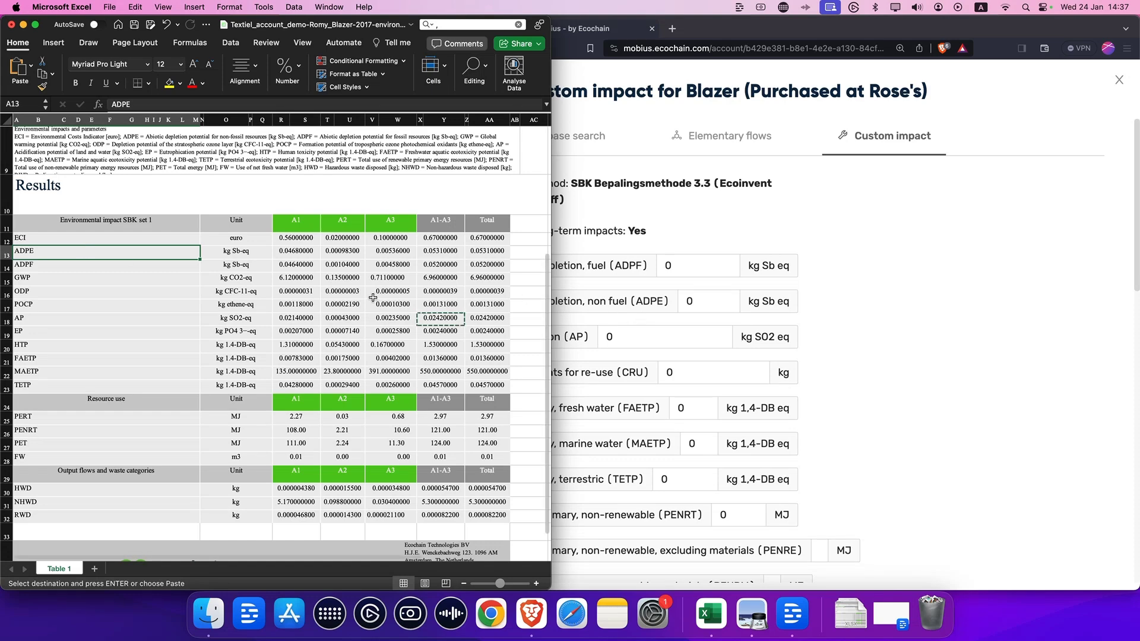
Step: Copy the ADPE A1-A3 value 0.0531 from the spreadsheet into the Abiotic depletion, non fuel (ADPE) field
click(440, 251)
key(super+c)
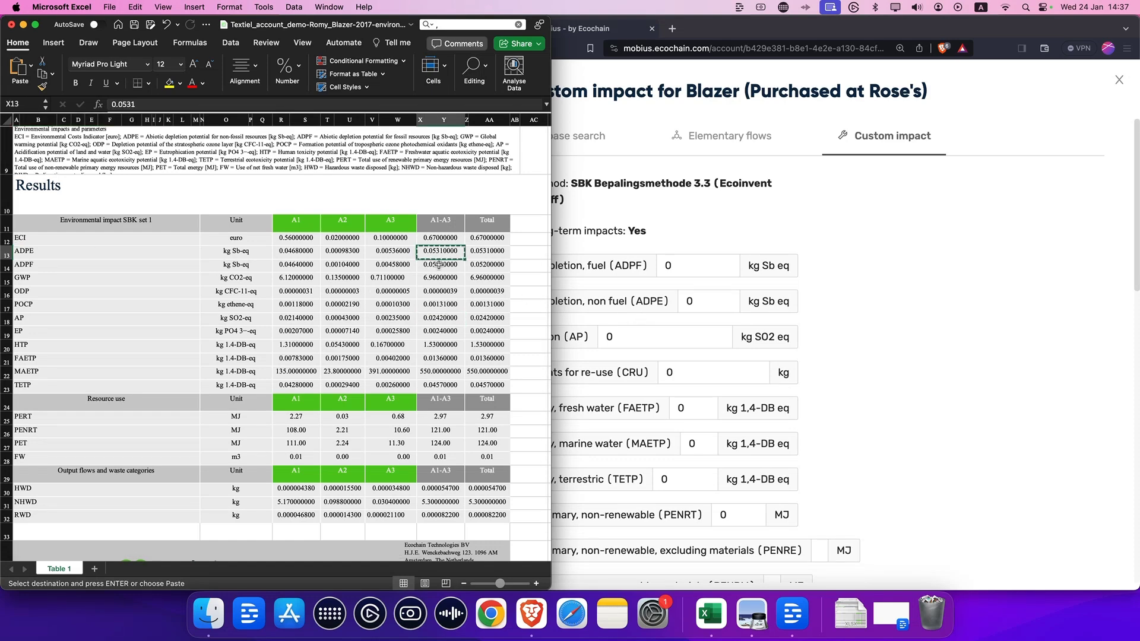
click(687, 300)
double_click(687, 300)
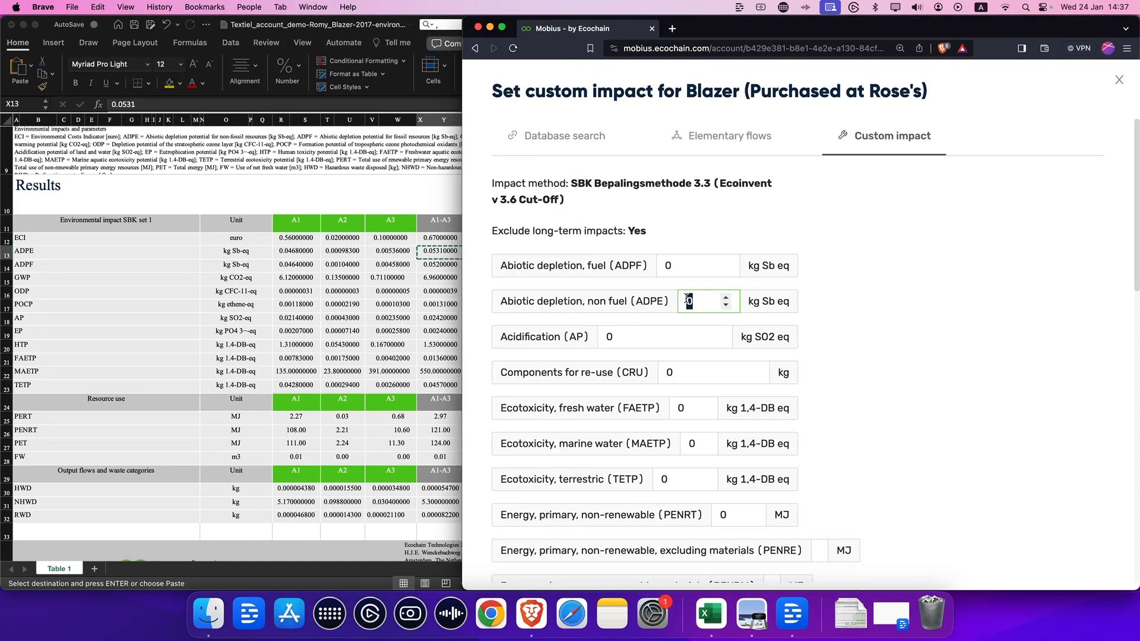
key(super+v)
Step: Copy the ADPF A1-A3 value 0.052 into the Abiotic depletion, fuel (ADPF) field and save the custom impact
click(450, 266)
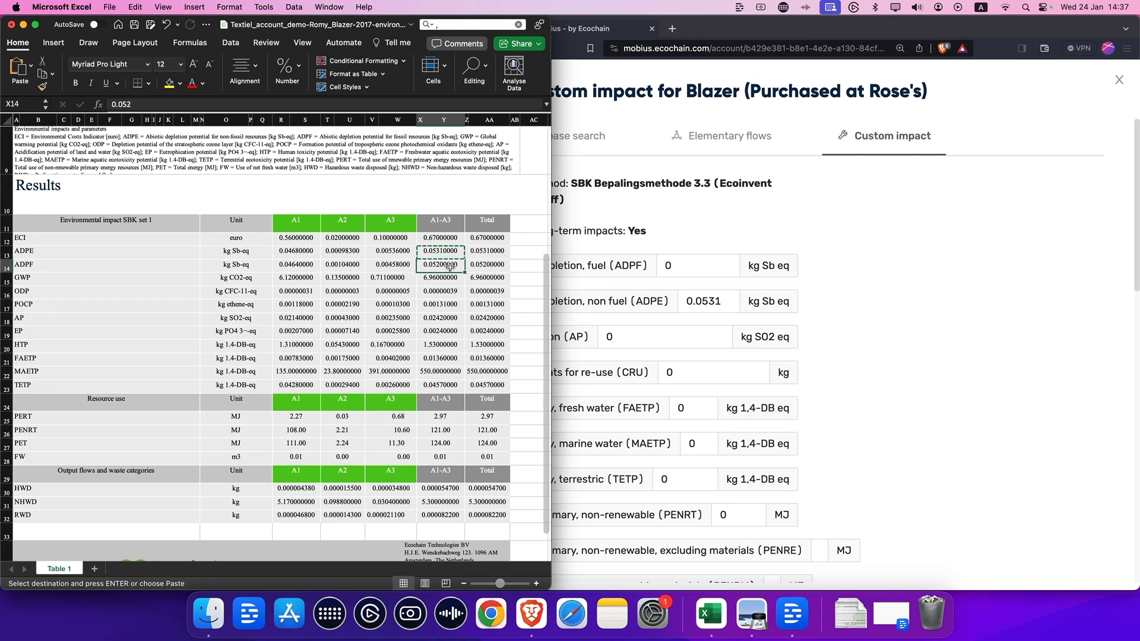
click(688, 265)
double_click(688, 265)
key(super+v)
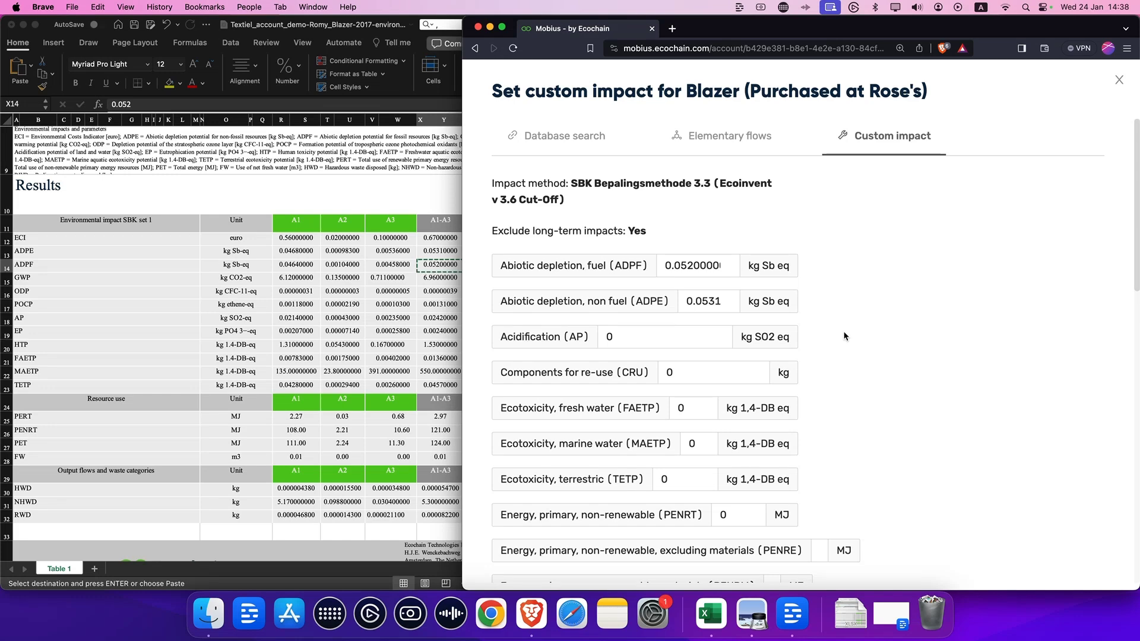
scroll(845, 336, down, 5)
scroll(863, 323, down, 10)
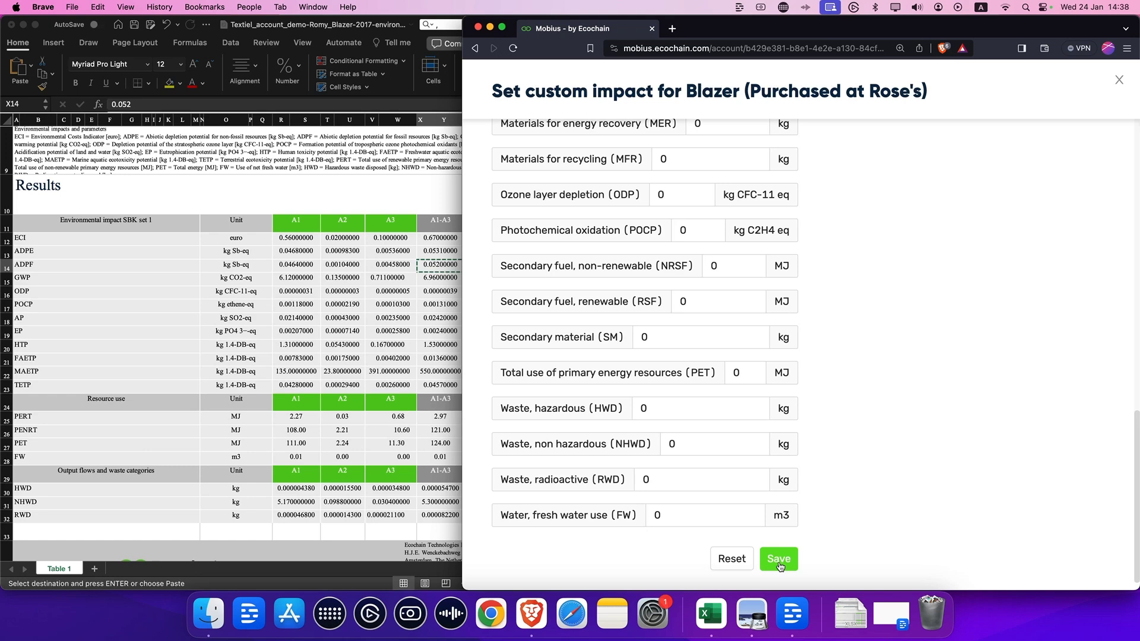
click(776, 559)
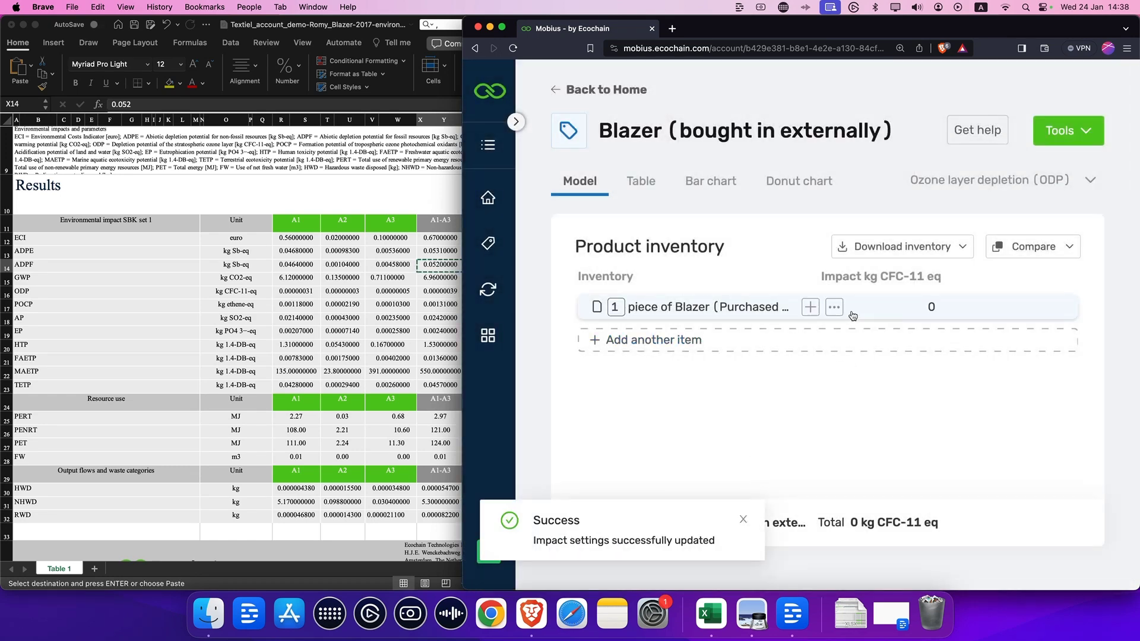
Step: Switch the product's displayed impact category to Abiotic depletion, non fuel (ADPE)
click(847, 313)
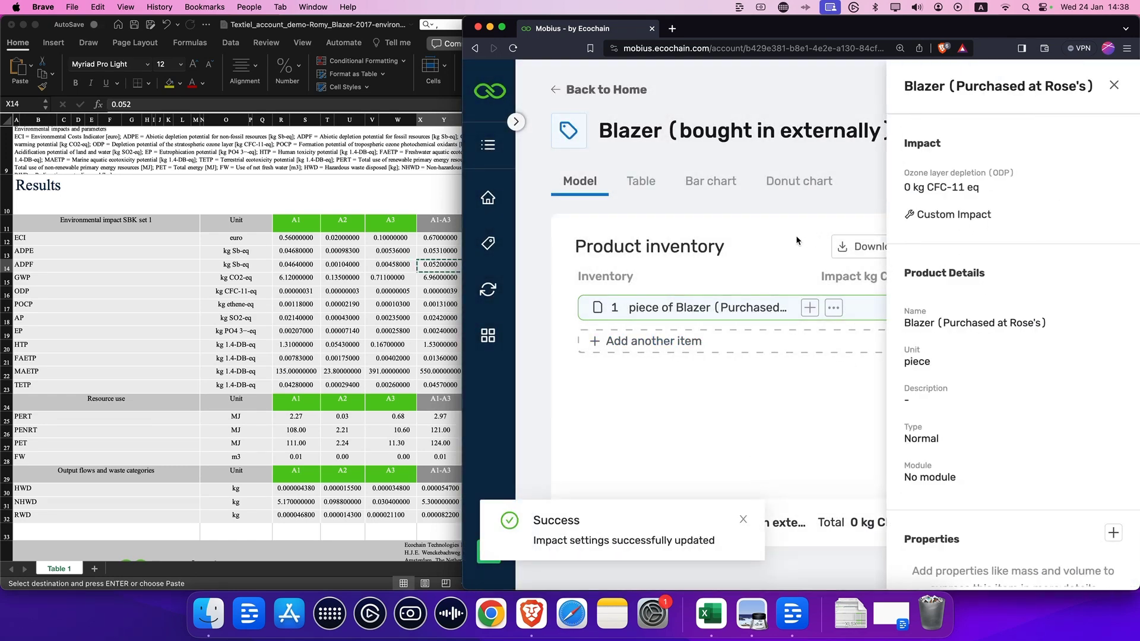
click(874, 218)
click(974, 181)
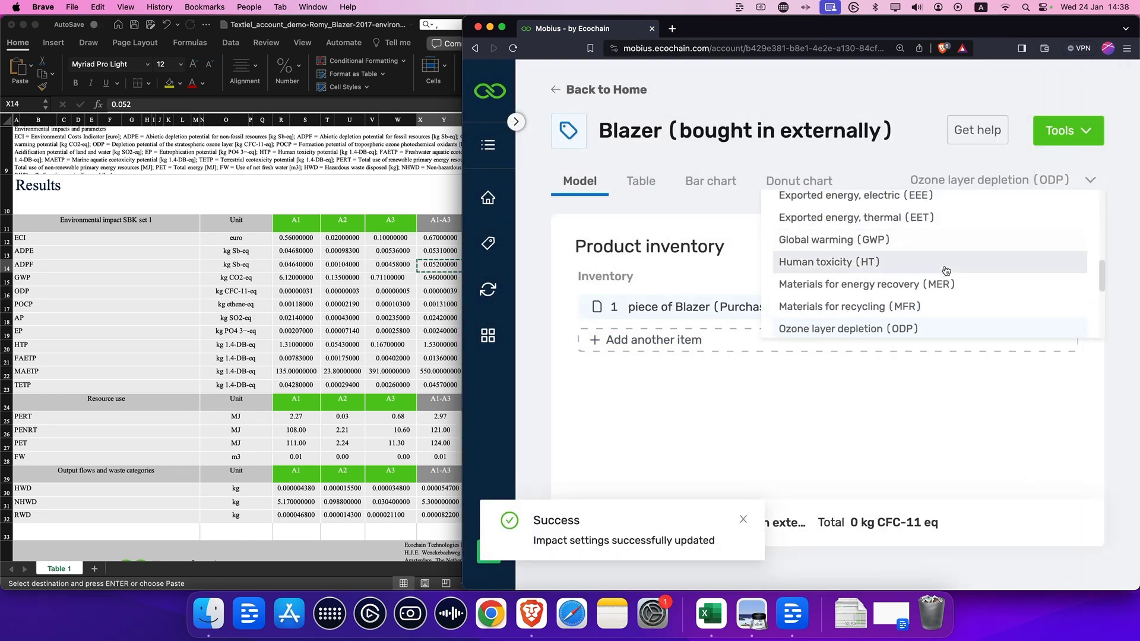
scroll(946, 270, up, 5)
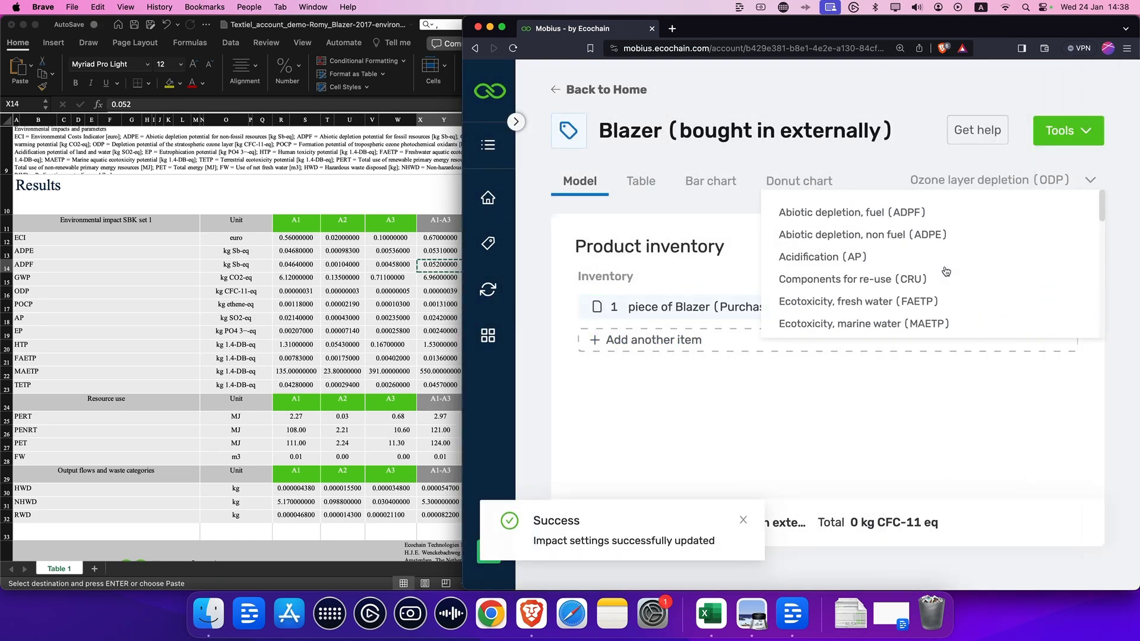
click(886, 233)
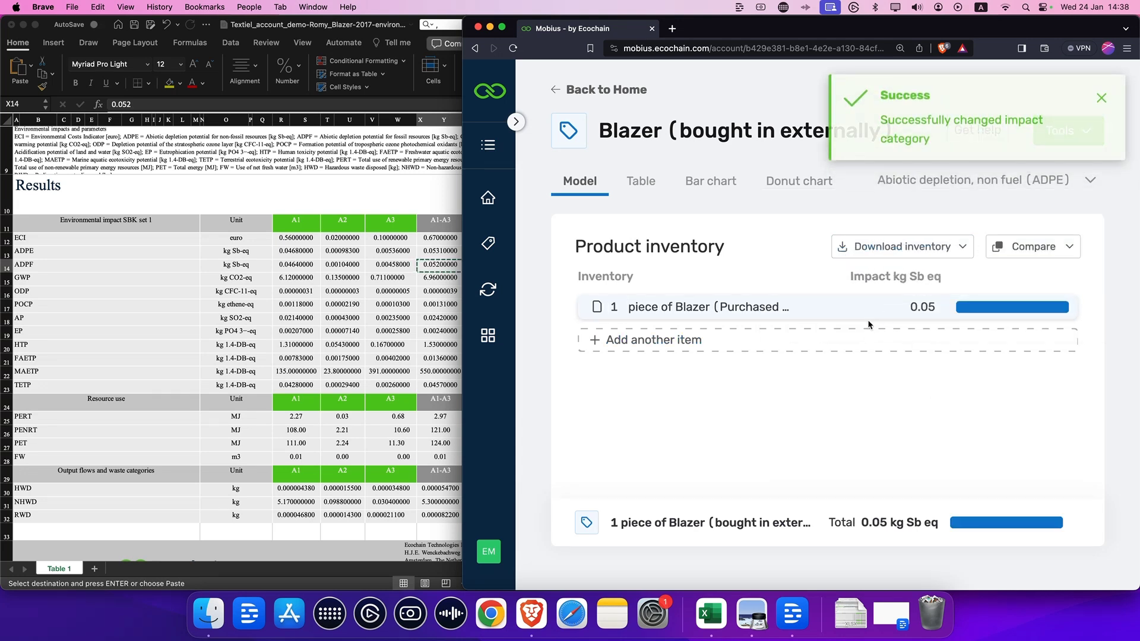